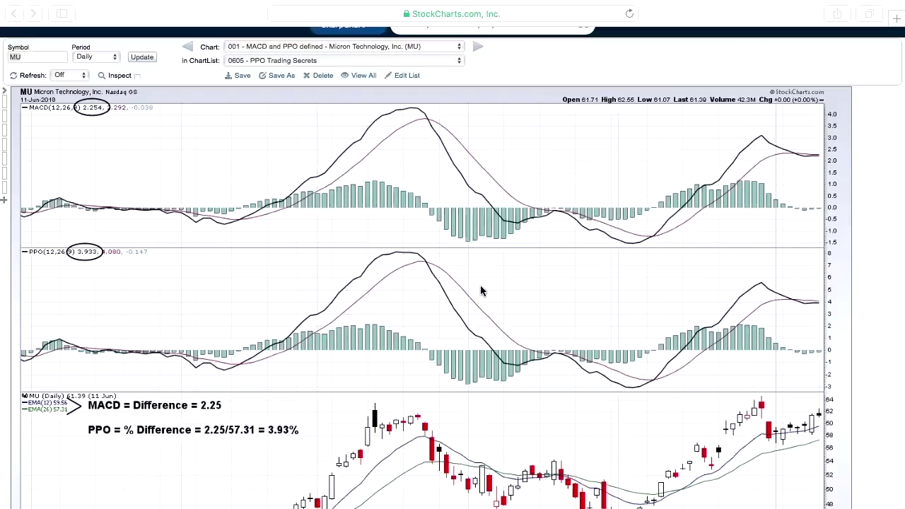
Examine the MACD and PPO panels of the Micron chart, its price and moving averages, and the overlay and indicator settings
{"action": "scroll", "coordinate": [279, 331], "scroll_direction": "up", "scroll_amount": 1}
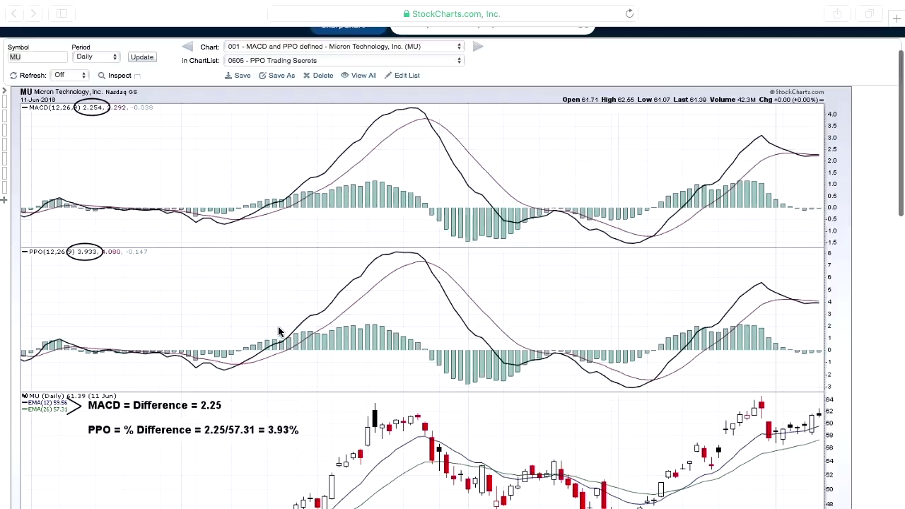
{"action": "scroll", "coordinate": [279, 331], "scroll_direction": "down", "scroll_amount": 1}
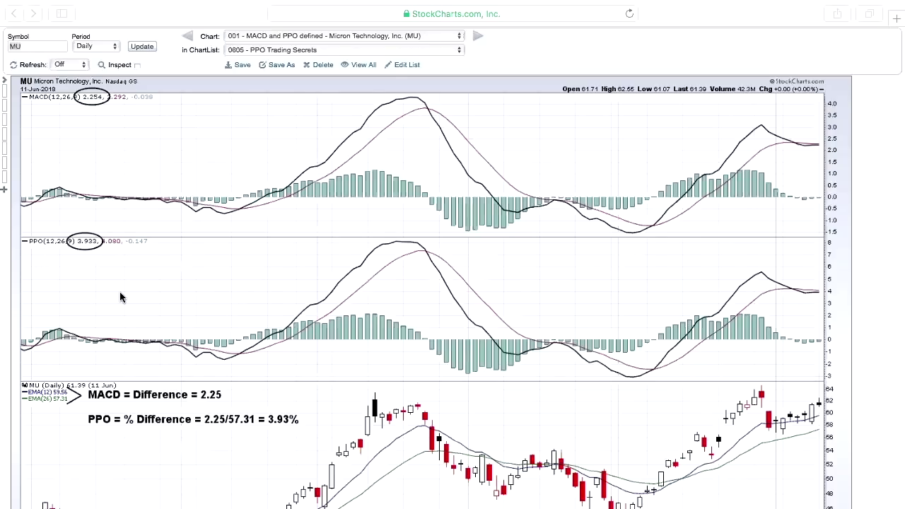
{"action": "scroll", "coordinate": [120, 297], "scroll_direction": "down", "scroll_amount": 3}
{"action": "scroll", "coordinate": [120, 297], "scroll_direction": "down", "scroll_amount": 2}
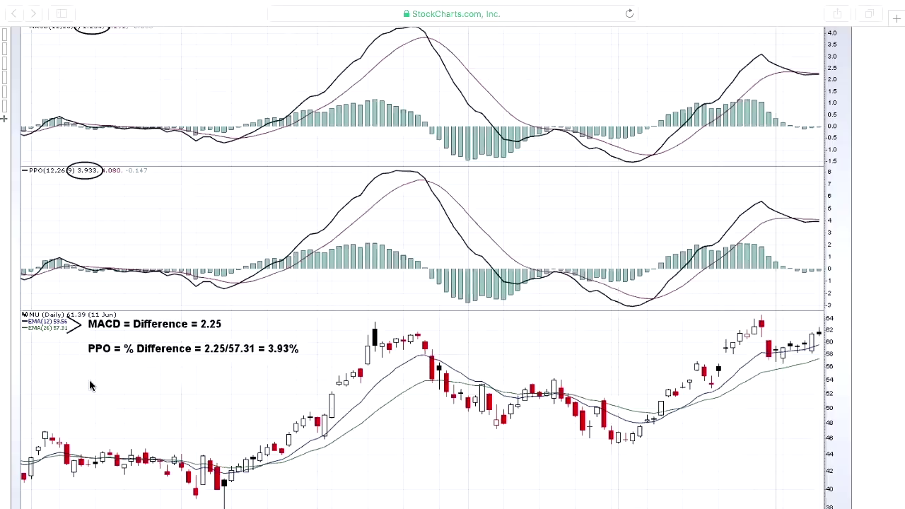
{"action": "scroll", "coordinate": [90, 386], "scroll_direction": "down", "scroll_amount": 10}
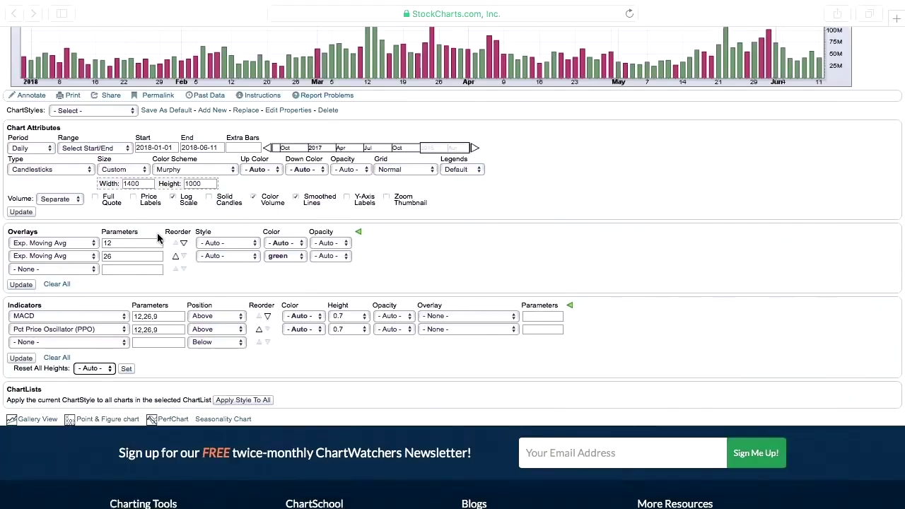
{"action": "scroll", "coordinate": [157, 233], "scroll_direction": "up", "scroll_amount": 10}
{"action": "scroll", "coordinate": [158, 238], "scroll_direction": "up", "scroll_amount": 6}
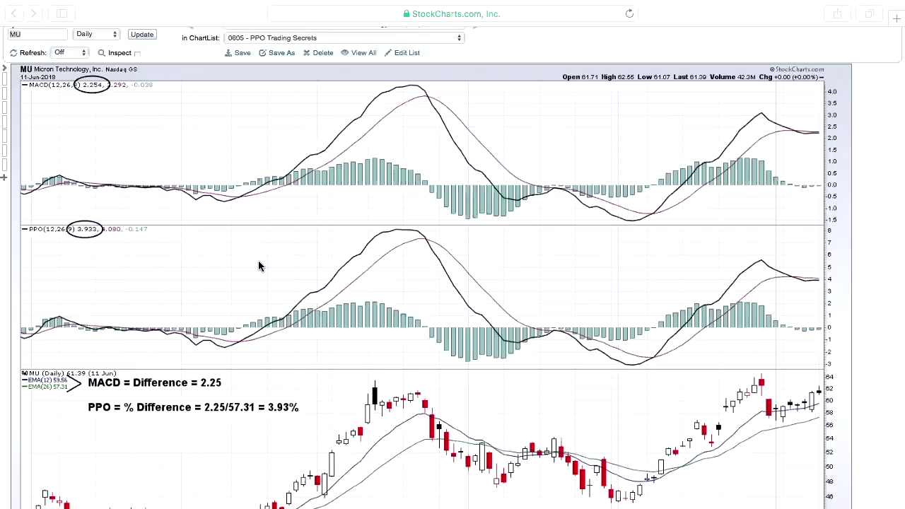
{"action": "scroll", "coordinate": [263, 265], "scroll_direction": "down", "scroll_amount": 1}
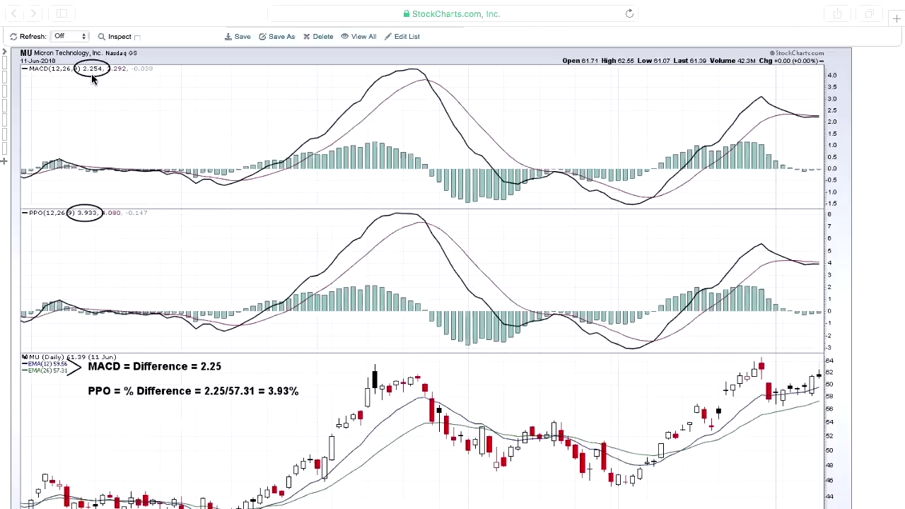
Go to the saved chart 0011 - Sirius XM Holdings Inc. (SIRI) and examine its MACD, PPO and EMA values
{"action": "scroll", "coordinate": [168, 111], "scroll_direction": "up", "scroll_amount": 3}
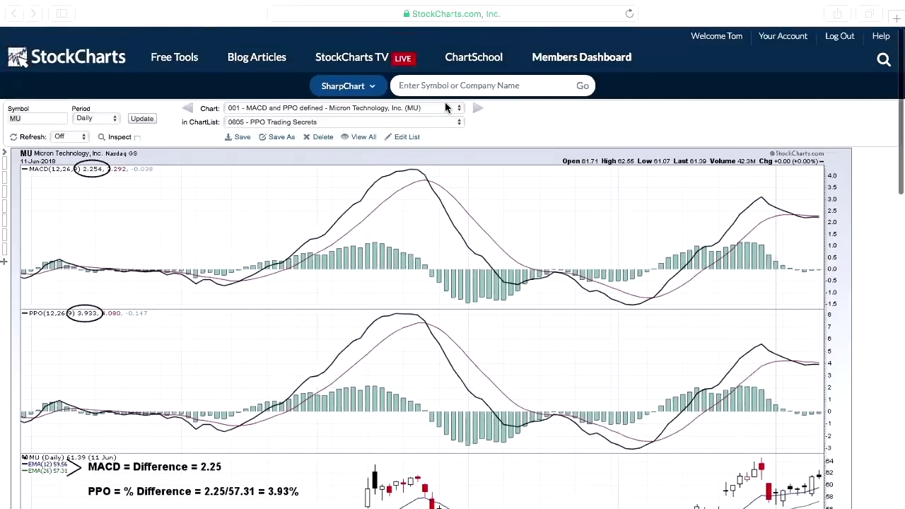
{"action": "left_click", "coordinate": [479, 112]}
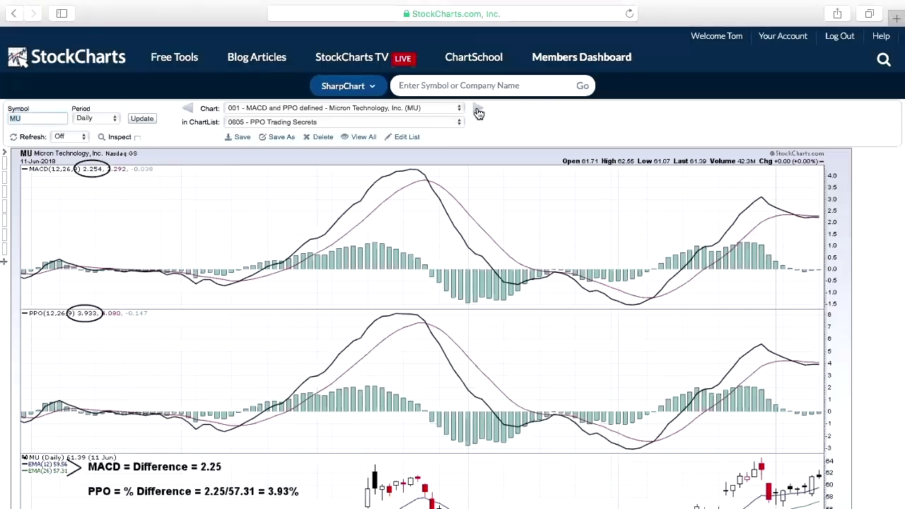
{"action": "left_click", "coordinate": [479, 112]}
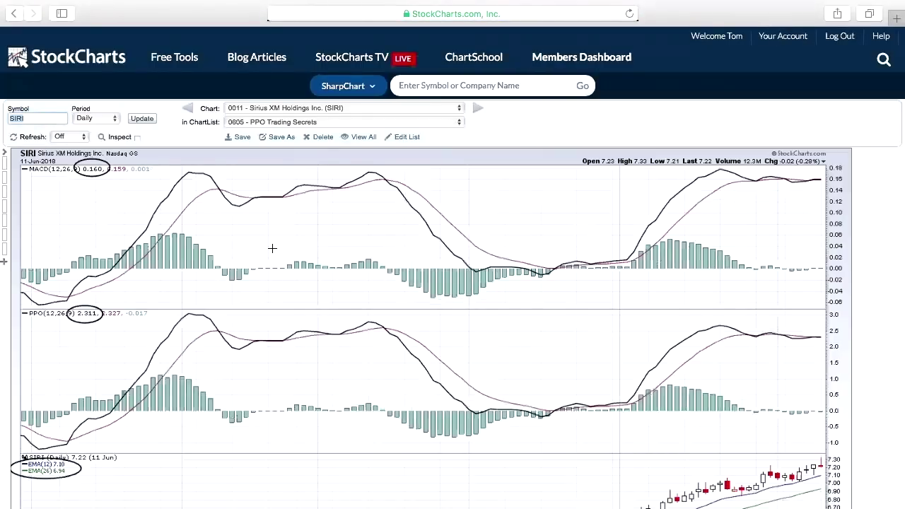
{"action": "scroll", "coordinate": [271, 248], "scroll_direction": "down", "scroll_amount": 2}
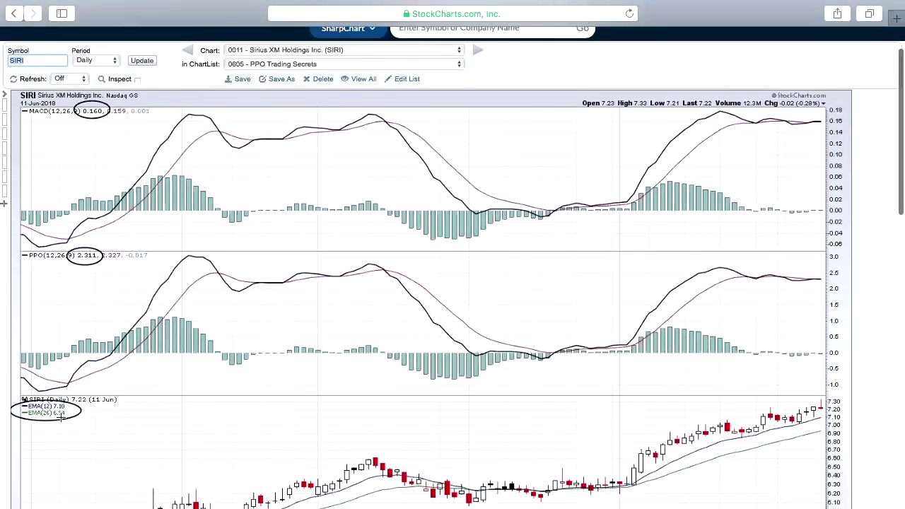
{"action": "scroll", "coordinate": [61, 418], "scroll_direction": "down", "scroll_amount": 1}
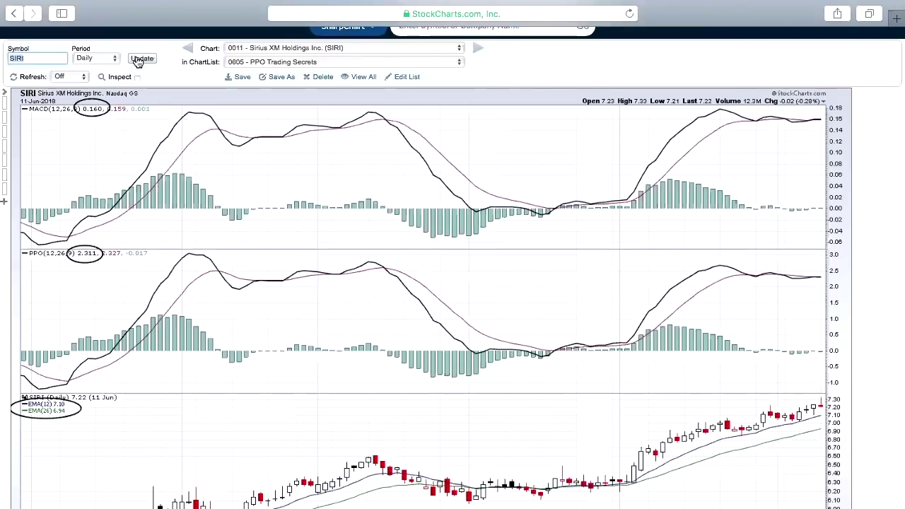
Return to the saved Micron Technology (MU) chart and compare its MACD and PPO panels with the price
{"action": "left_click", "coordinate": [188, 48]}
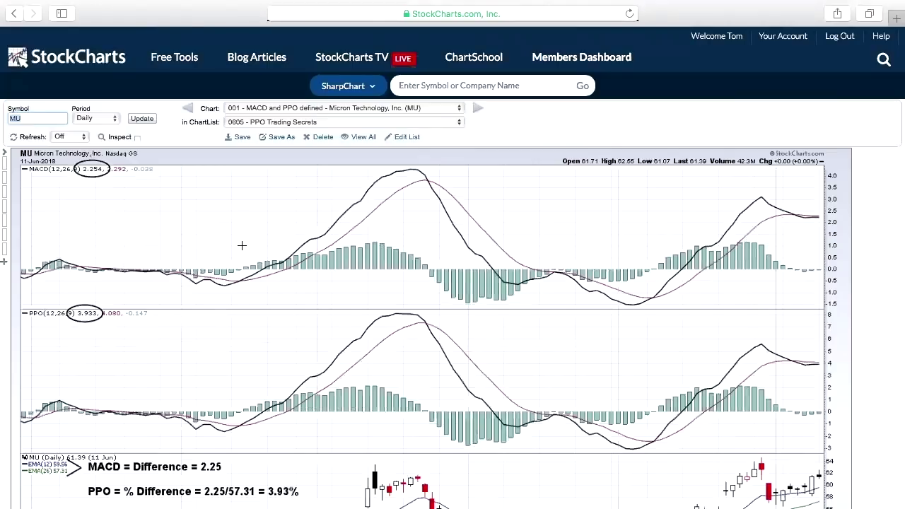
{"action": "scroll", "coordinate": [307, 281], "scroll_direction": "down", "scroll_amount": 2}
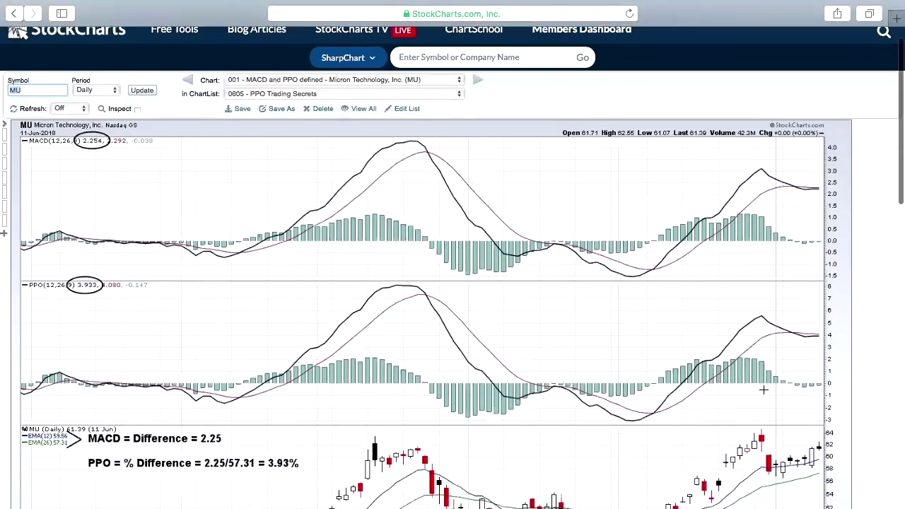
{"action": "scroll", "coordinate": [274, 166], "scroll_direction": "down", "scroll_amount": 2}
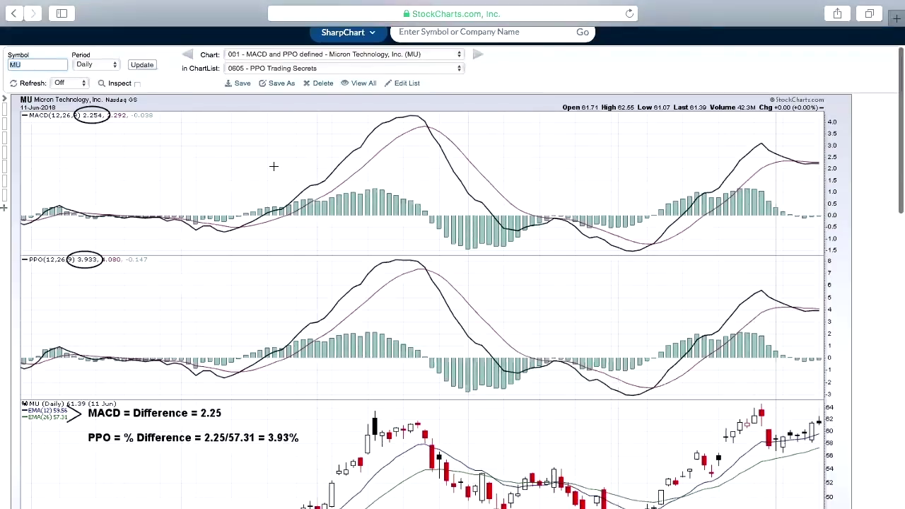
{"action": "scroll", "coordinate": [273, 166], "scroll_direction": "down", "scroll_amount": 3}
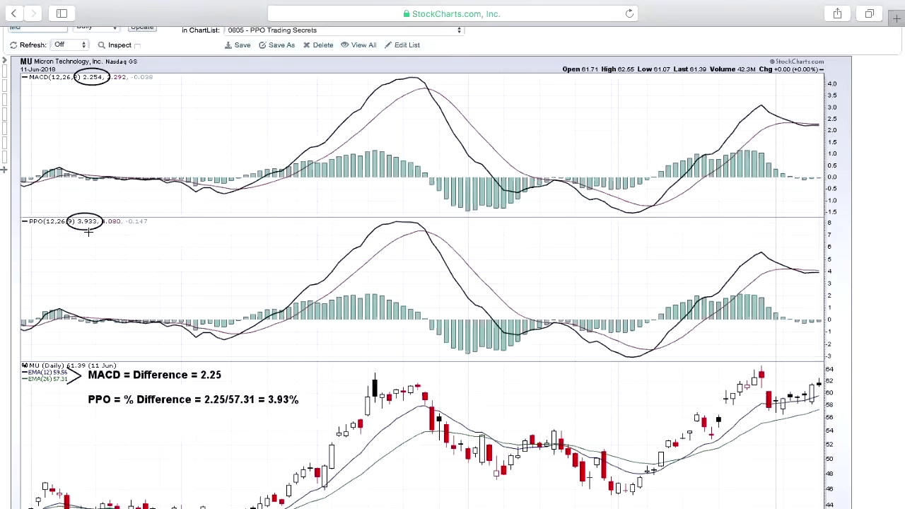
{"action": "scroll", "coordinate": [317, 147], "scroll_direction": "up", "scroll_amount": 3}
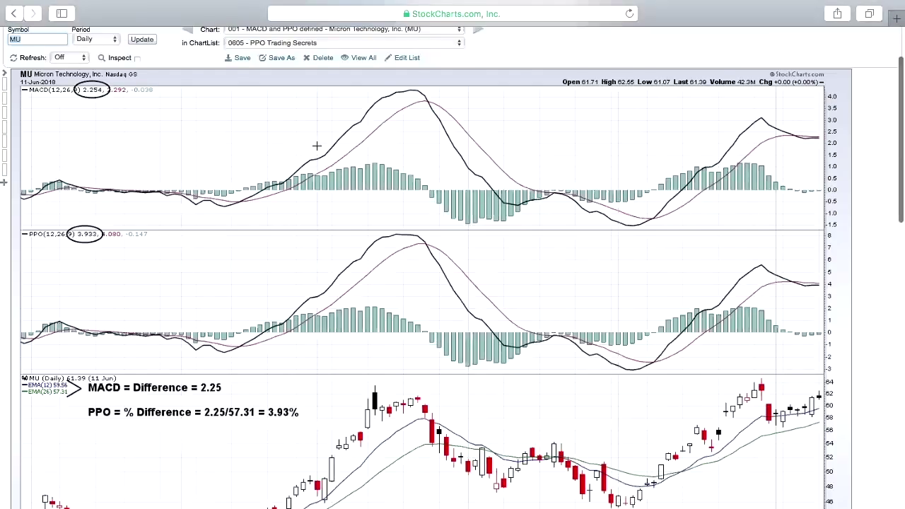
Advance past the Sirius XM chart to 0012 - Amazon.com, Inc. (AMZN) and compare its MACD, PPO and EMA values
{"action": "left_click", "coordinate": [478, 49]}
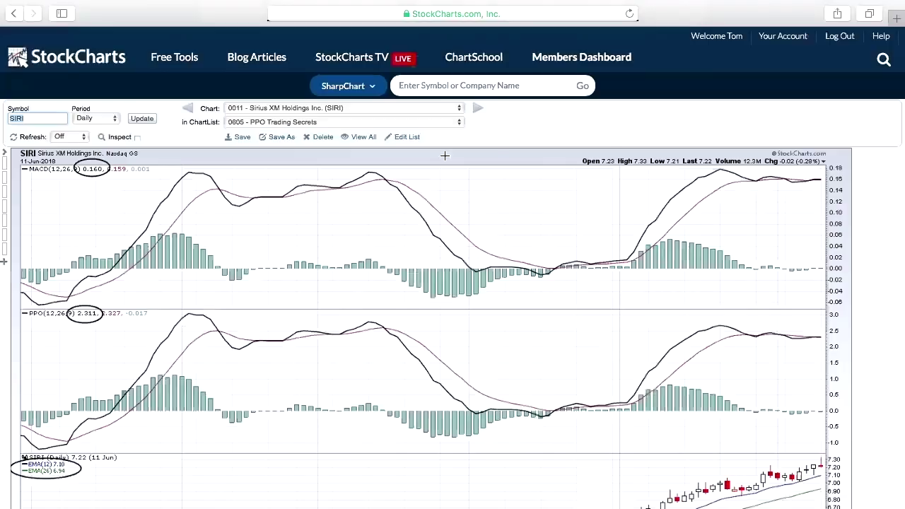
{"action": "left_click", "coordinate": [480, 109]}
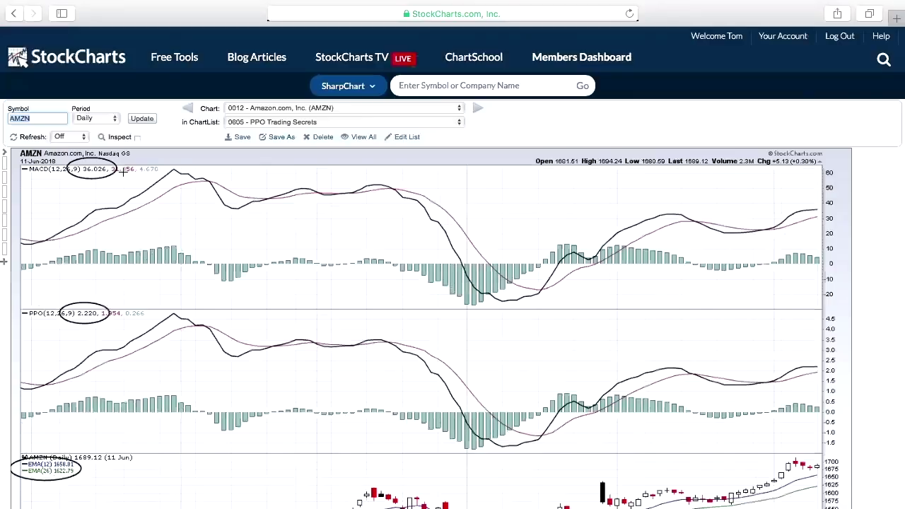
{"action": "scroll", "coordinate": [156, 255], "scroll_direction": "down", "scroll_amount": 1}
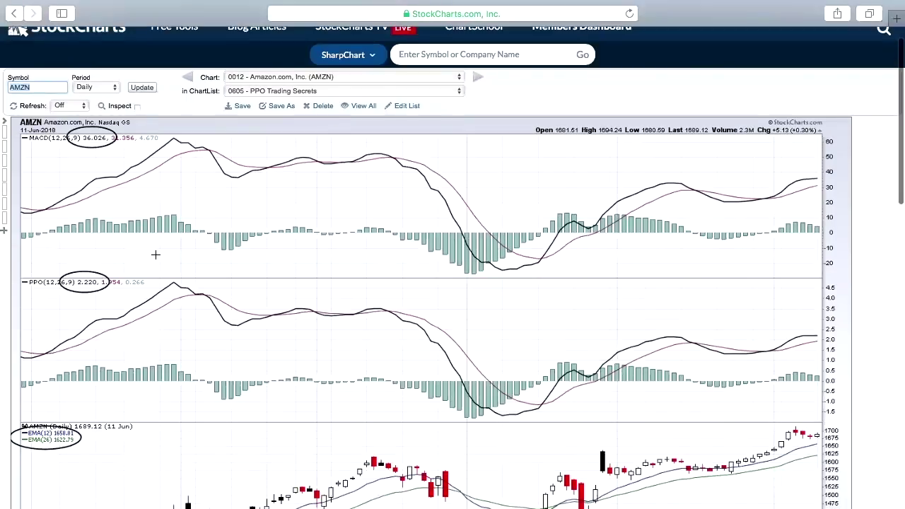
{"action": "scroll", "coordinate": [468, 344], "scroll_direction": "down", "scroll_amount": 3}
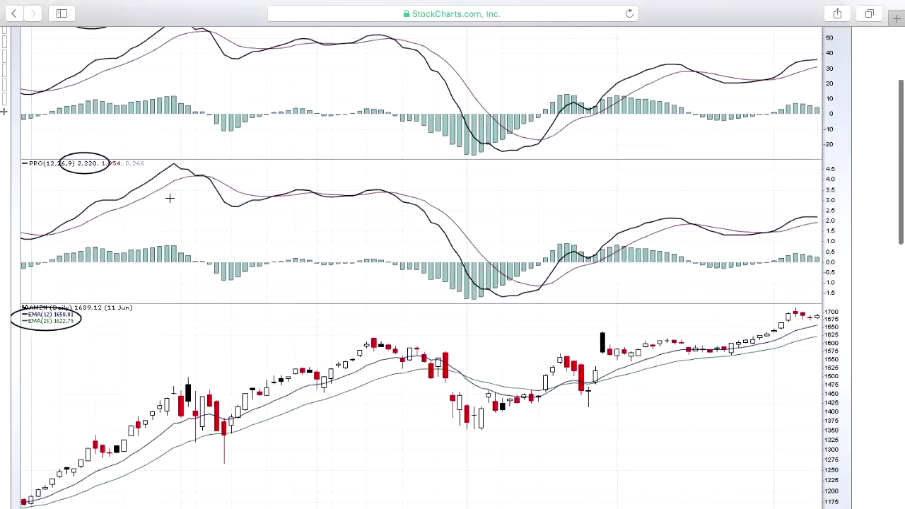
{"action": "scroll", "coordinate": [170, 198], "scroll_direction": "up", "scroll_amount": 4}
{"action": "scroll", "coordinate": [170, 198], "scroll_direction": "down", "scroll_amount": 1}
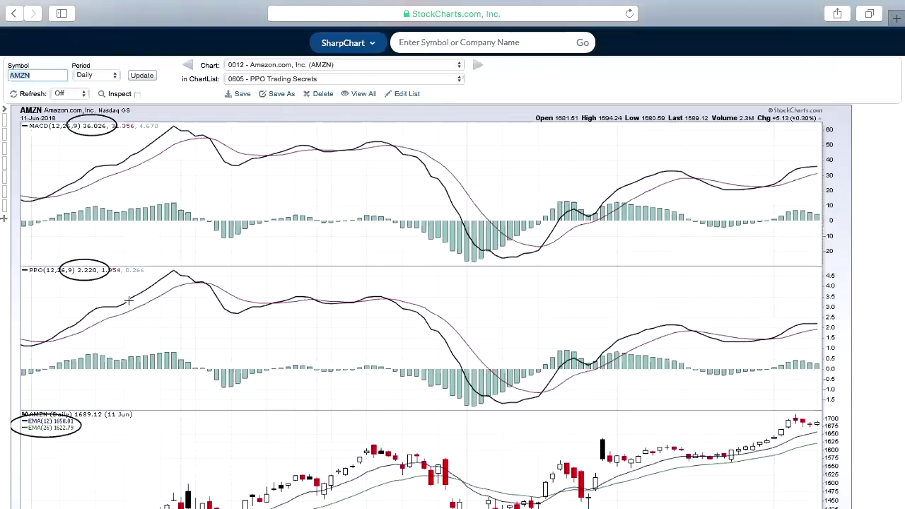
{"action": "scroll", "coordinate": [129, 300], "scroll_direction": "down", "scroll_amount": 2}
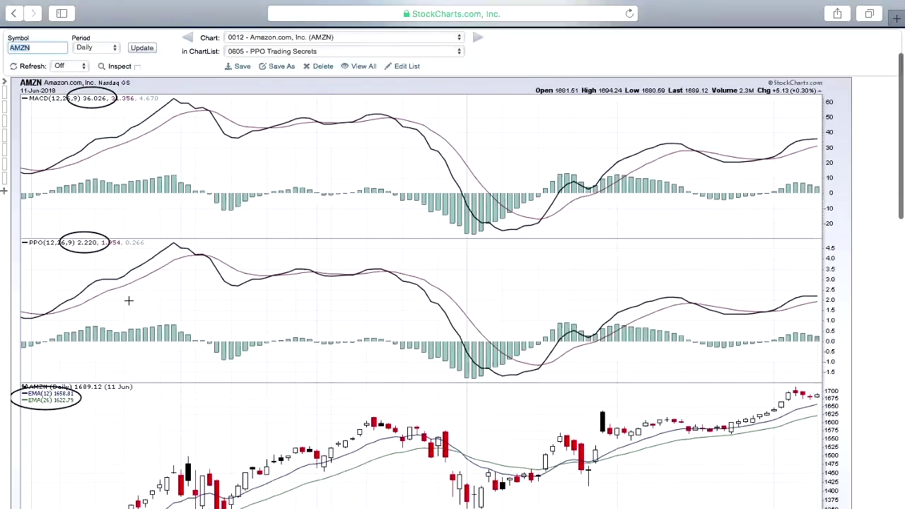
{"action": "scroll", "coordinate": [129, 301], "scroll_direction": "down", "scroll_amount": 1}
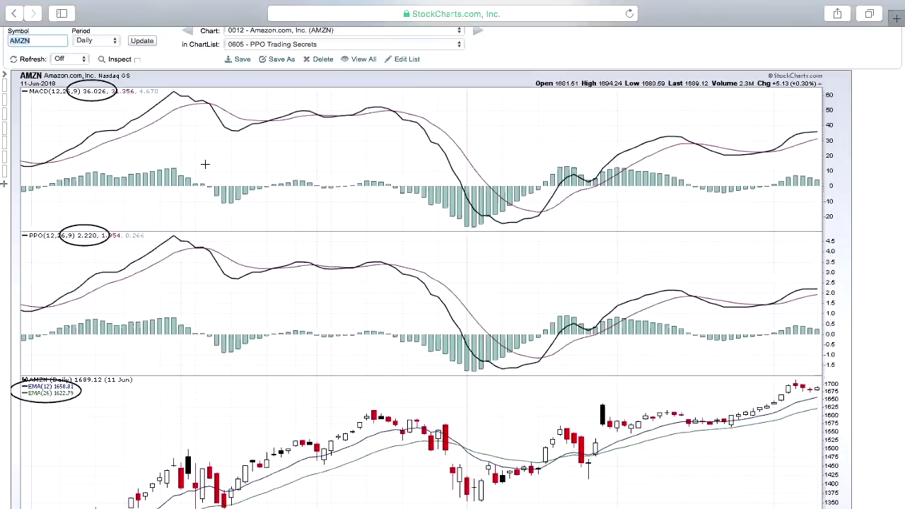
{"action": "scroll", "coordinate": [186, 242], "scroll_direction": "up", "scroll_amount": 1}
{"action": "scroll", "coordinate": [186, 243], "scroll_direction": "up", "scroll_amount": 3}
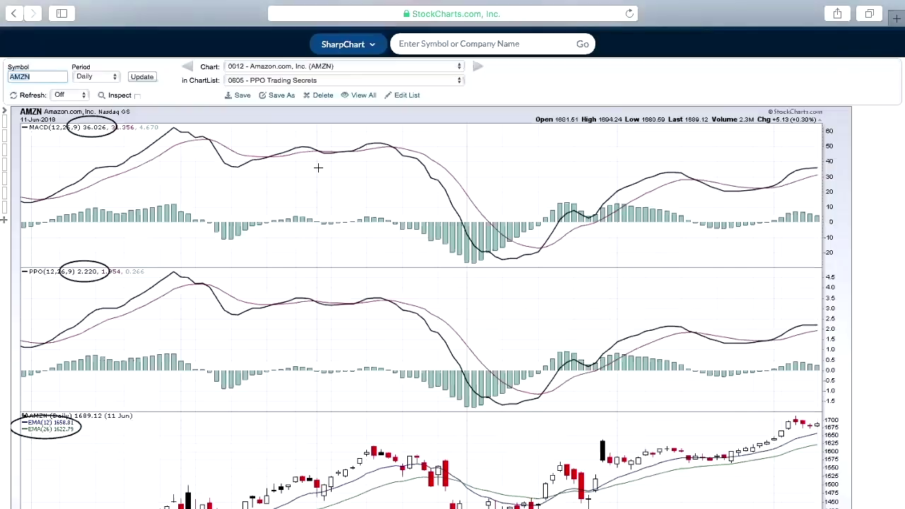
Open the saved chart 002 - EC - Ecopetrol SA from the PPO Trading Secrets ChartList
{"action": "left_click", "coordinate": [460, 68]}
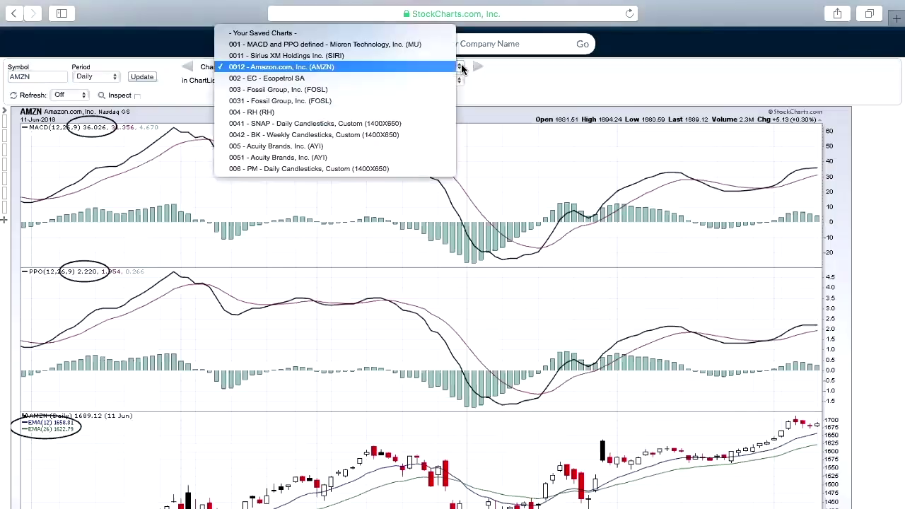
{"action": "left_click", "coordinate": [397, 80]}
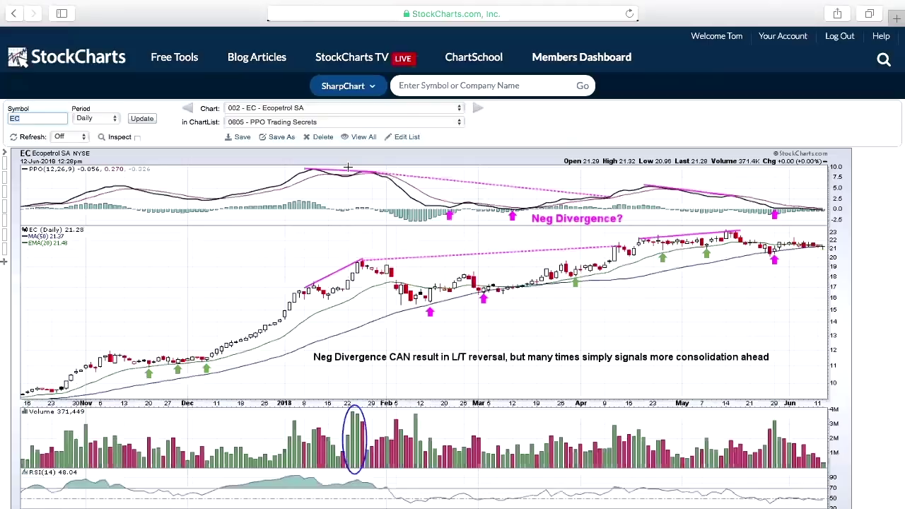
Advance to the saved chart 003 - Fossil Group, Inc. (FOSL) and examine its negative divergence, volume and RSI
{"action": "left_click", "coordinate": [478, 108]}
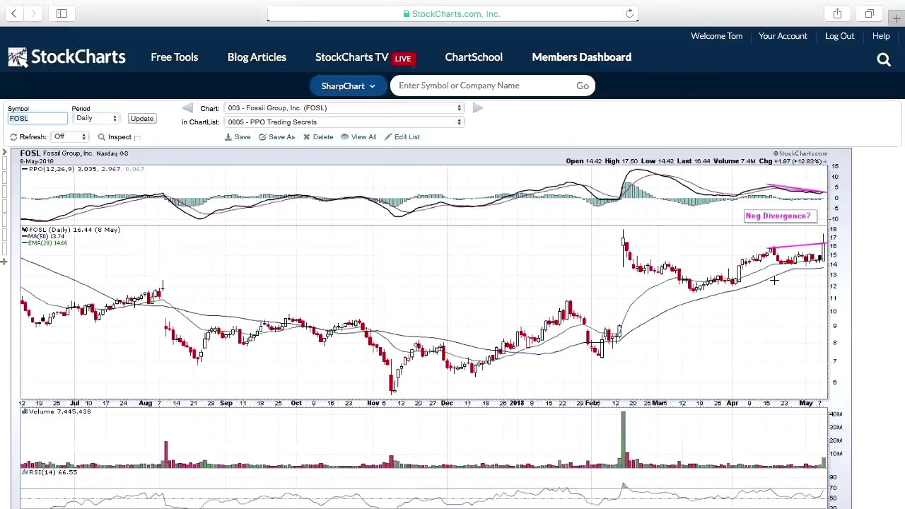
{"action": "scroll", "coordinate": [799, 311], "scroll_direction": "down", "scroll_amount": 1}
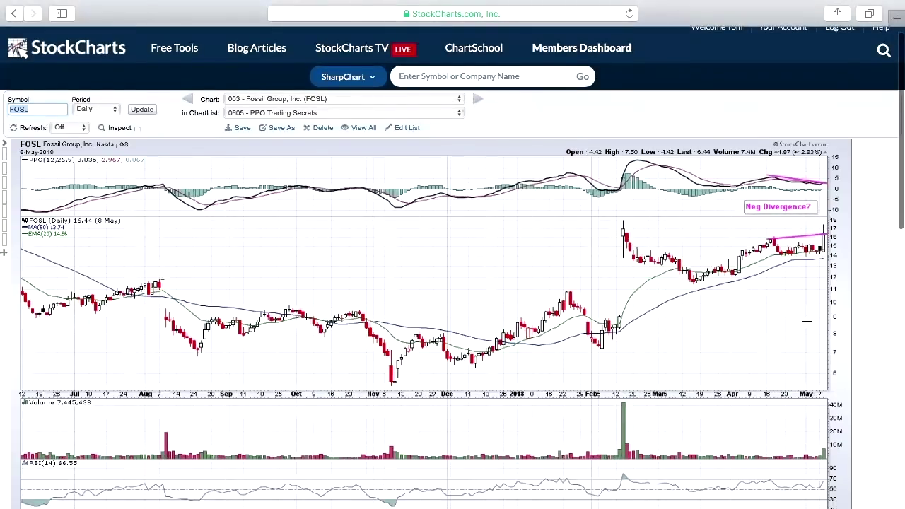
{"action": "scroll", "coordinate": [808, 297], "scroll_direction": "down", "scroll_amount": 1}
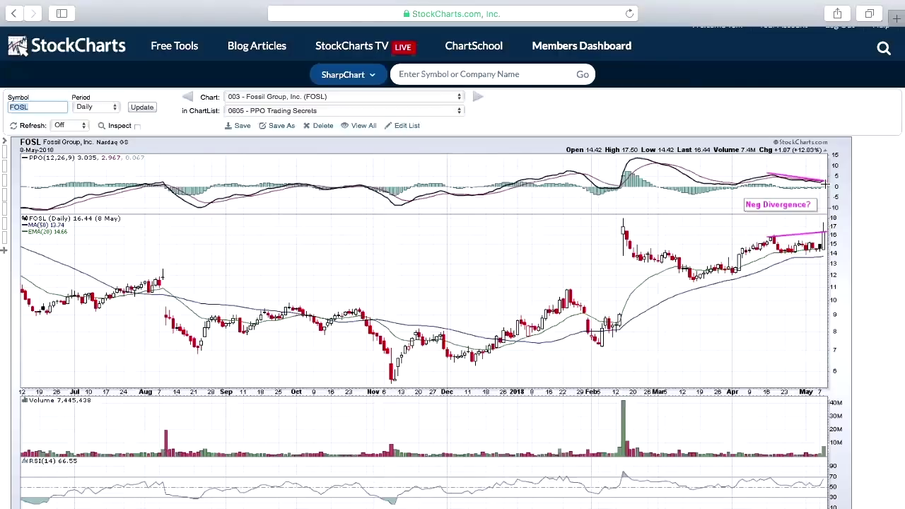
{"action": "scroll", "coordinate": [796, 251], "scroll_direction": "down", "scroll_amount": 2}
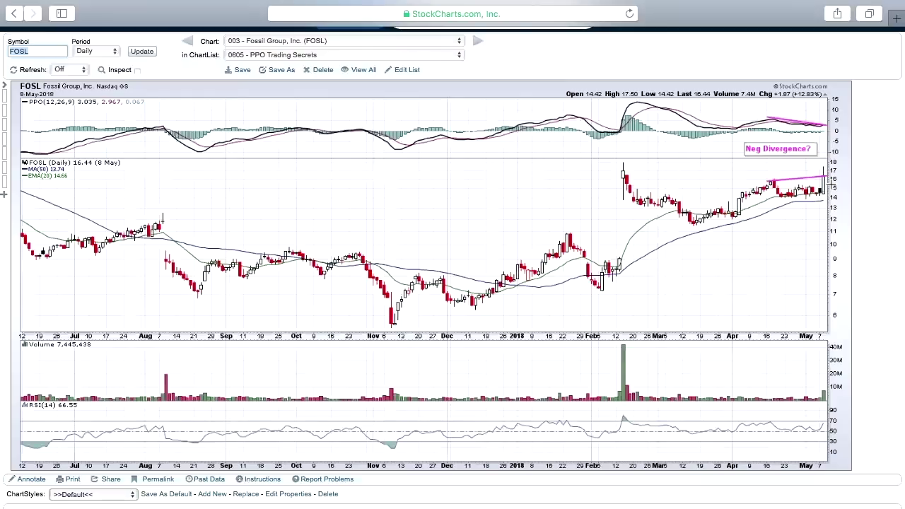
Advance through the saved chart 0031 - Fossil Group, Inc. (FOSL) to 004 - RH (RH)
{"action": "left_click", "coordinate": [477, 41]}
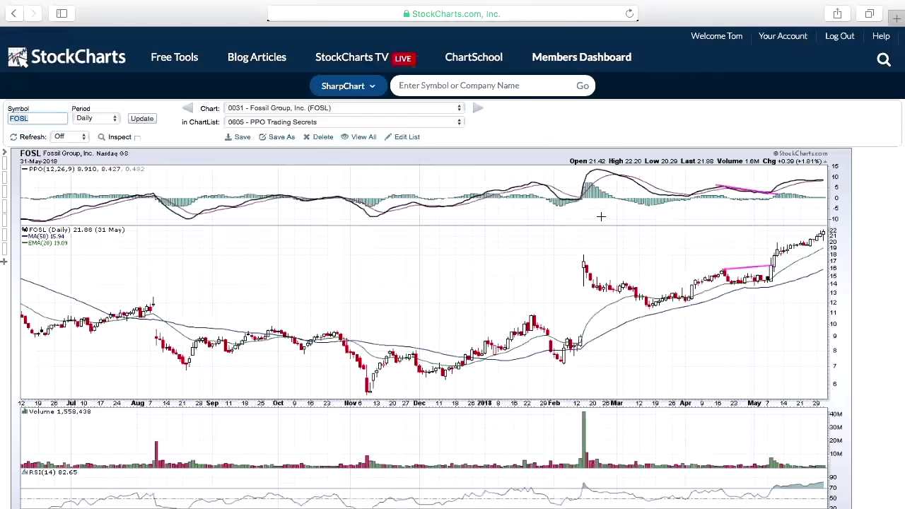
{"action": "left_click", "coordinate": [480, 110]}
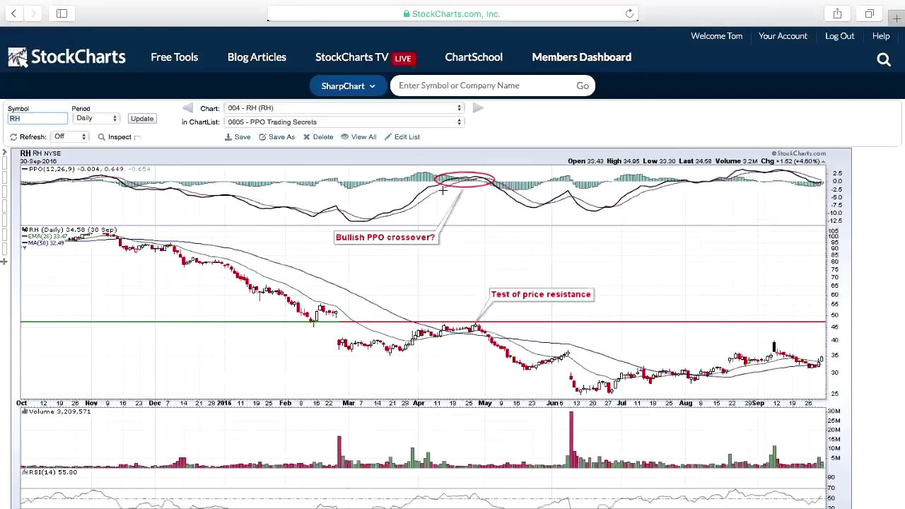
View the saved chart 0041 - SNAP and its PPO crossover, and continue to the weekly chart 0042 - BK
{"action": "left_click", "coordinate": [478, 108]}
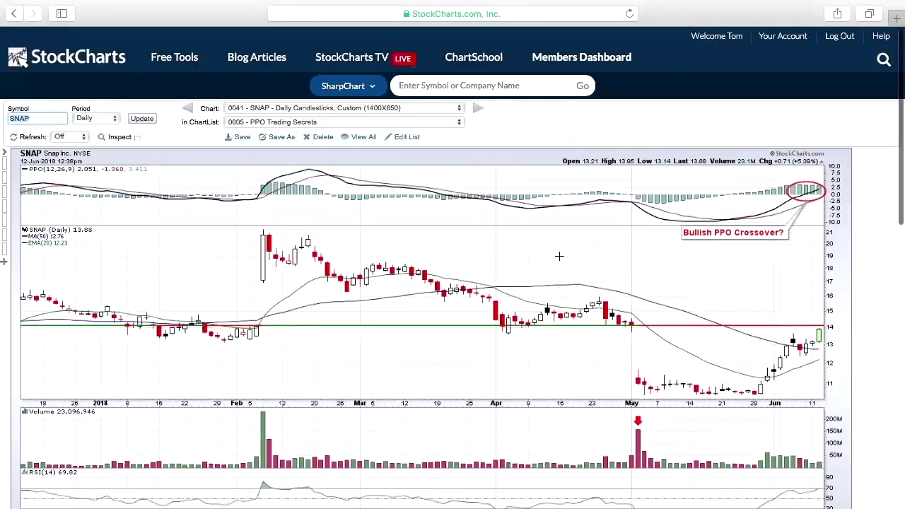
{"action": "scroll", "coordinate": [559, 256], "scroll_direction": "down", "scroll_amount": 1}
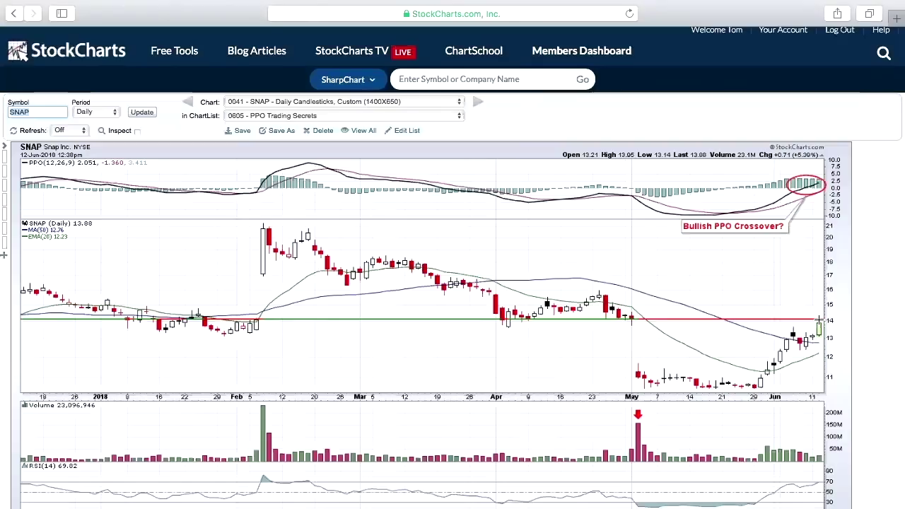
{"action": "left_click", "coordinate": [478, 103]}
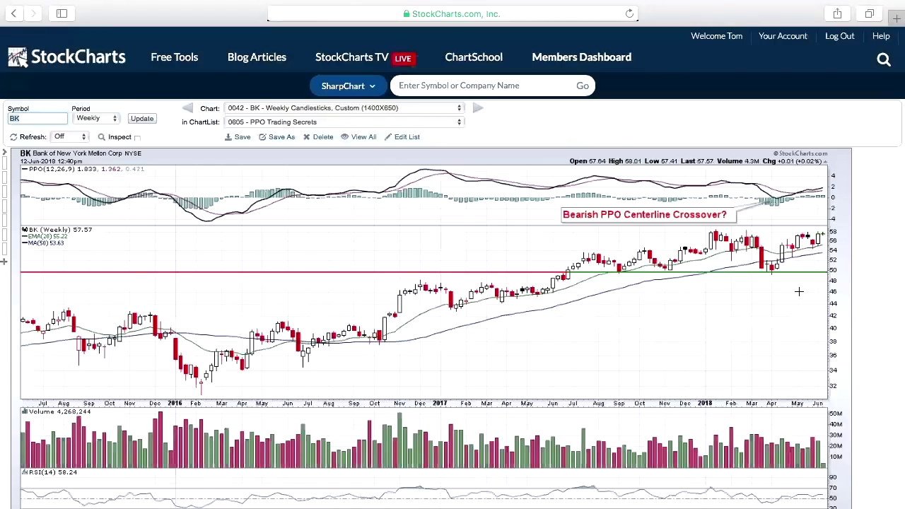
Compare the saved candlestick and line charts 005 and 0051 - Acuity Brands, Inc. (AYI) for positive divergence, and continue to the daily chart 006 - PM
{"action": "left_click", "coordinate": [479, 108]}
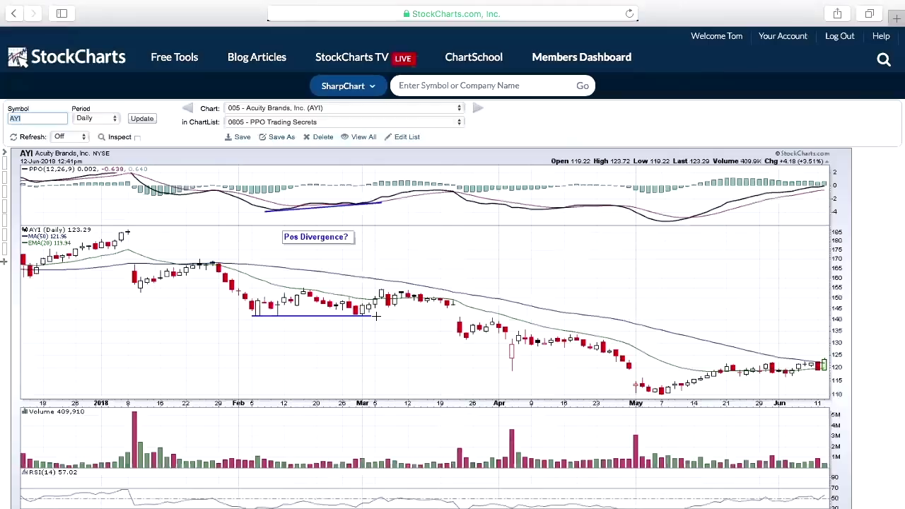
{"action": "left_click_drag", "start_coordinate": [377, 318], "coordinate": [382, 315]}
{"action": "left_click", "coordinate": [479, 109]}
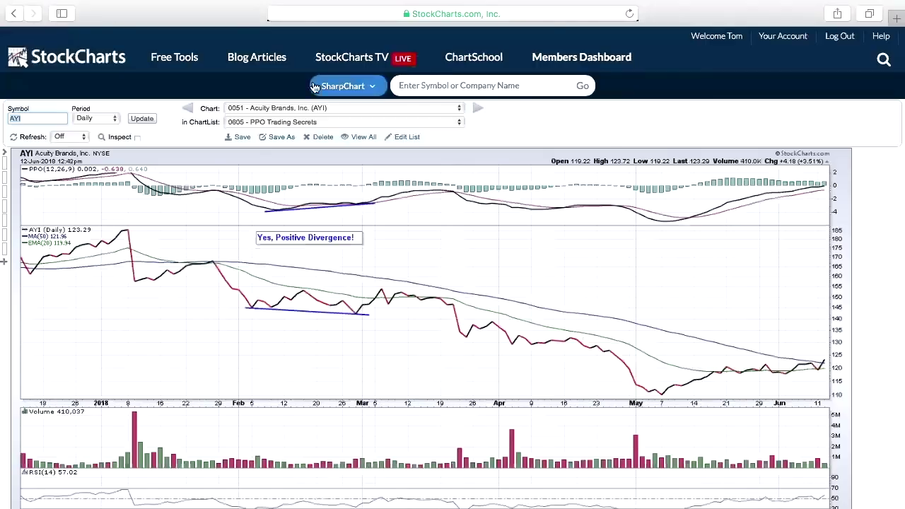
{"action": "left_click", "coordinate": [188, 109]}
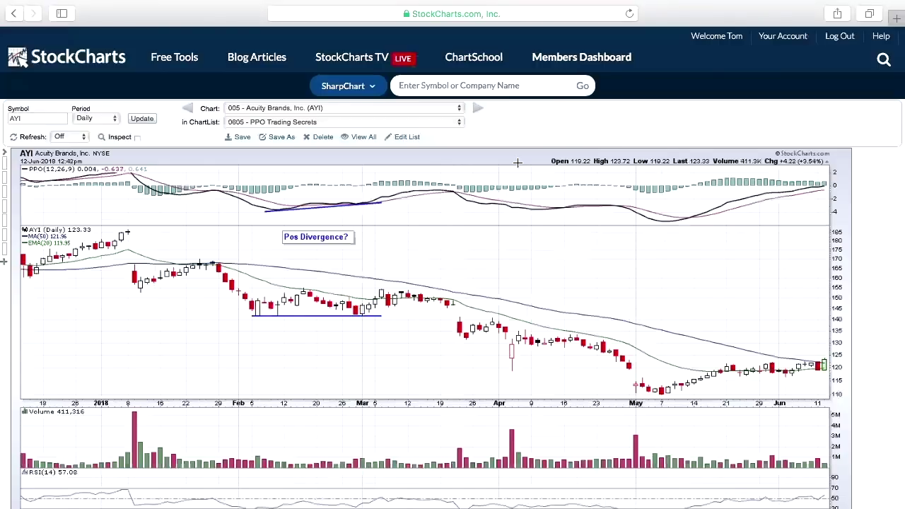
{"action": "left_click", "coordinate": [478, 107]}
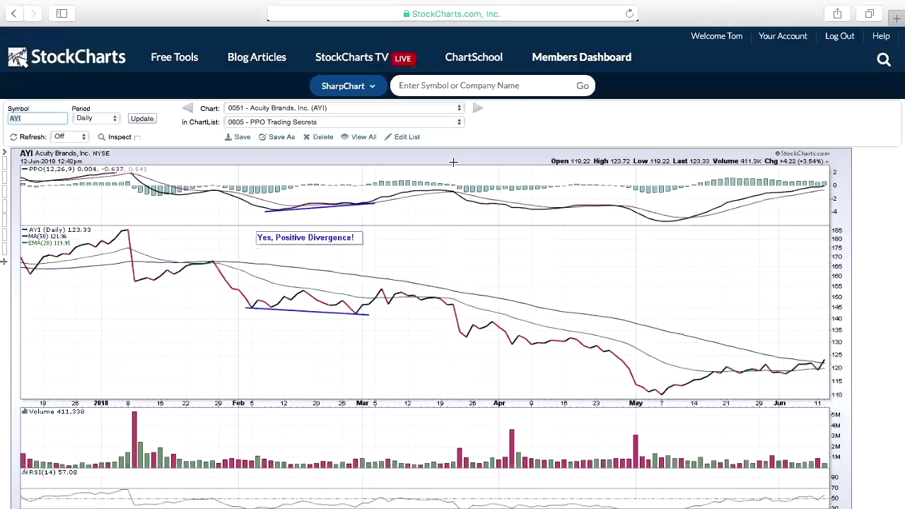
{"action": "left_click", "coordinate": [478, 108]}
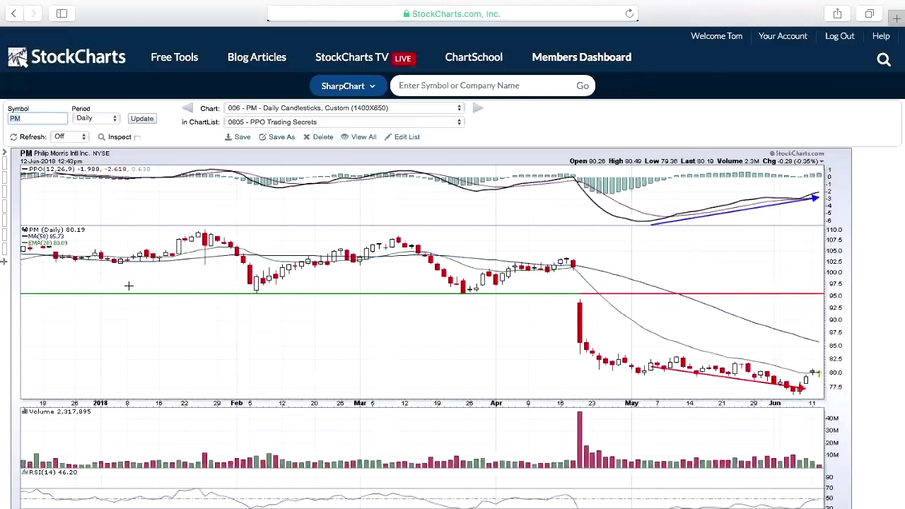
Update the PM chart's range to 5 Years, and continue to the saved chart 001 - MACD and PPO defined - Micron Technology, Inc. (MU)
{"action": "scroll", "coordinate": [144, 327], "scroll_direction": "down", "scroll_amount": 5}
{"action": "scroll", "coordinate": [148, 313], "scroll_direction": "down", "scroll_amount": 4}
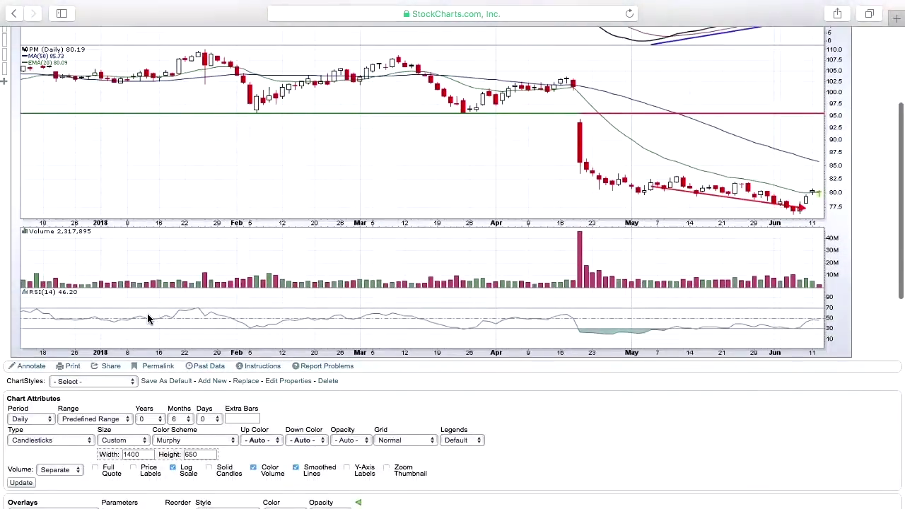
{"action": "left_click", "coordinate": [118, 312]}
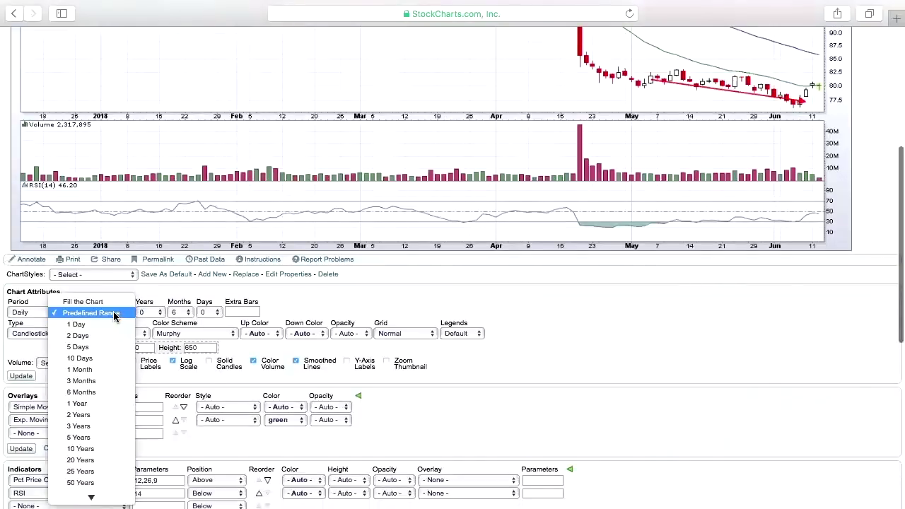
{"action": "left_click", "coordinate": [107, 438]}
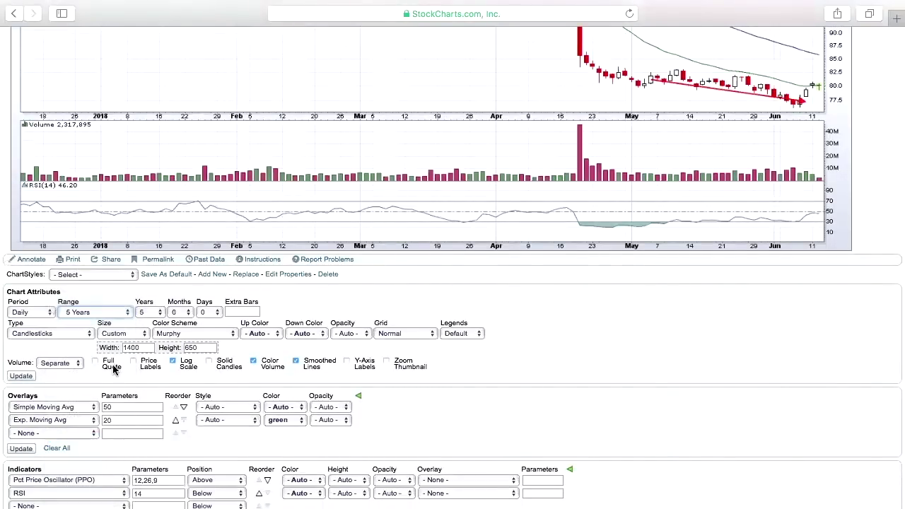
{"action": "left_click", "coordinate": [22, 376]}
{"action": "scroll", "coordinate": [159, 290], "scroll_direction": "up", "scroll_amount": 4}
{"action": "scroll", "coordinate": [708, 208], "scroll_direction": "up", "scroll_amount": 3}
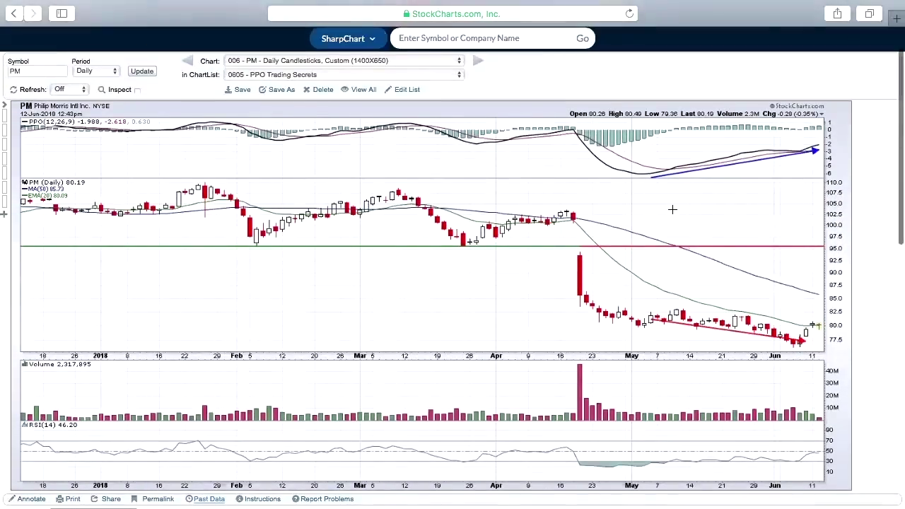
{"action": "scroll", "coordinate": [479, 250], "scroll_direction": "down", "scroll_amount": 8}
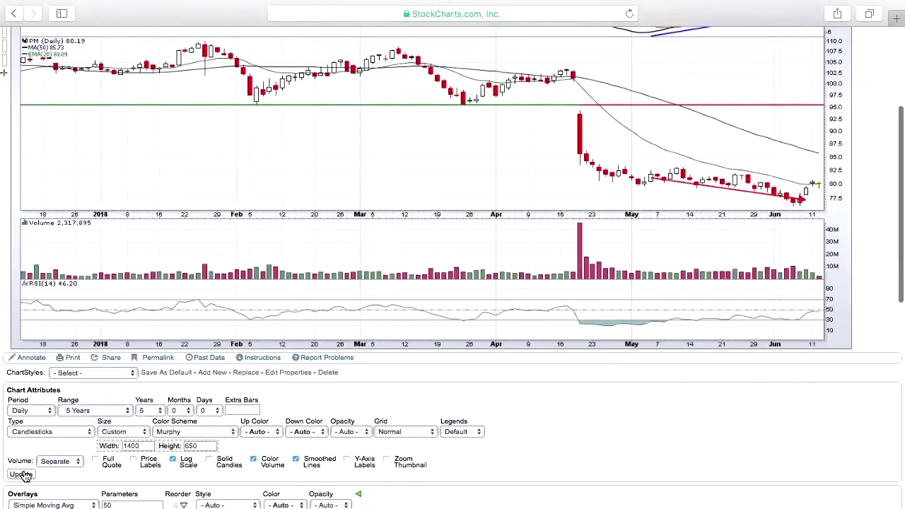
{"action": "left_click", "coordinate": [21, 483]}
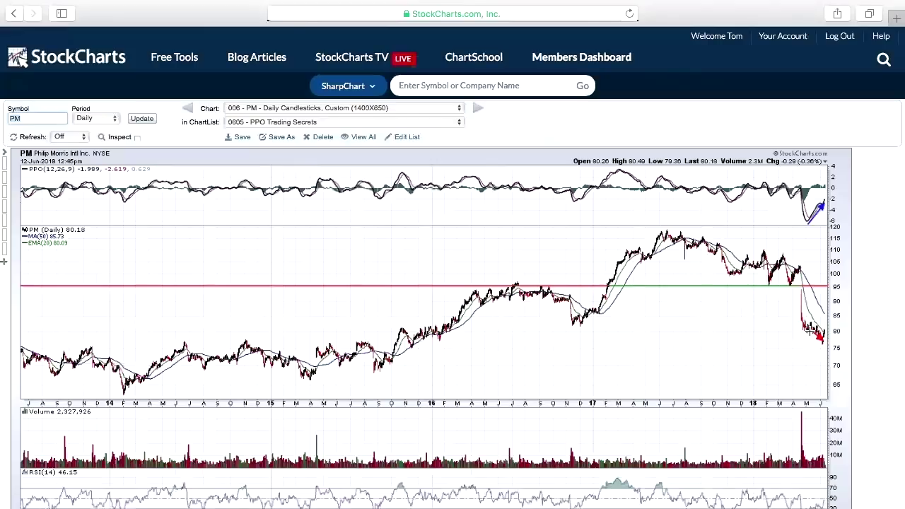
{"action": "left_click", "coordinate": [478, 108]}
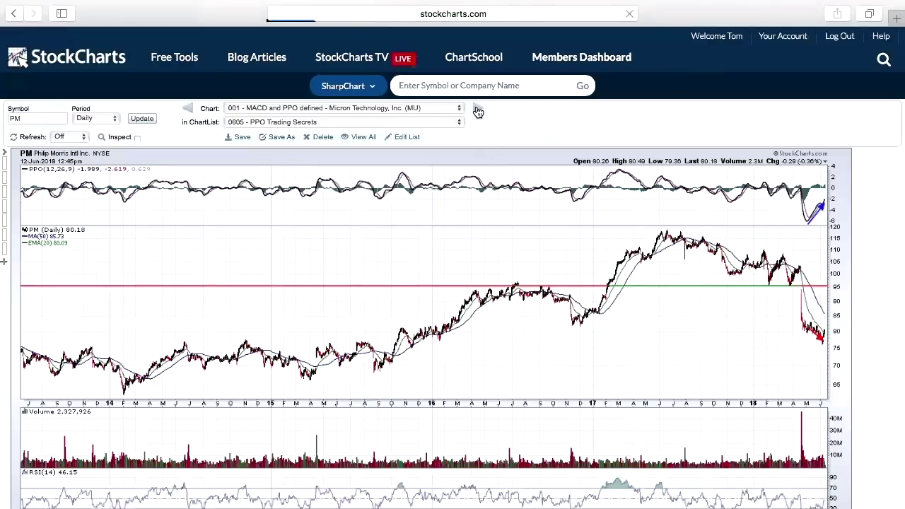